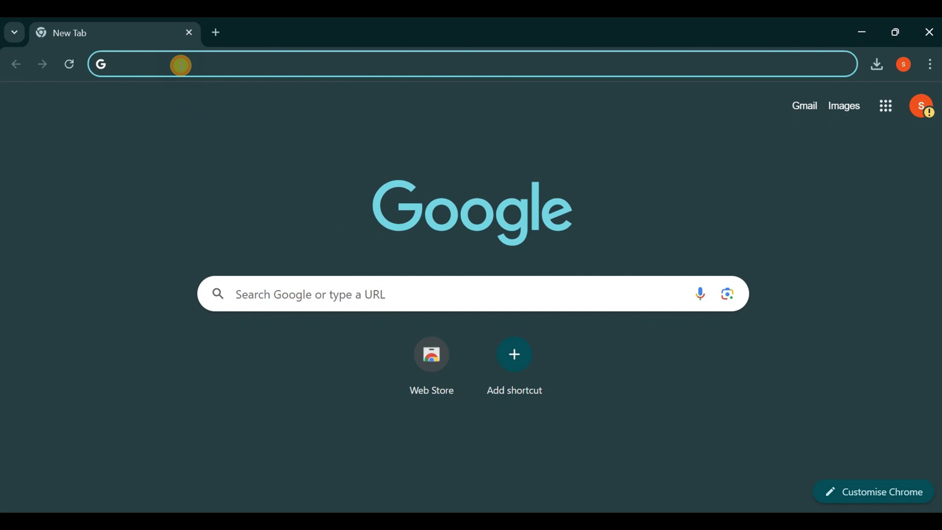
- Load upscale.pro/app and sign in with a Google account, approving the account sharing
text(upscale.pro/app)
key(Return)
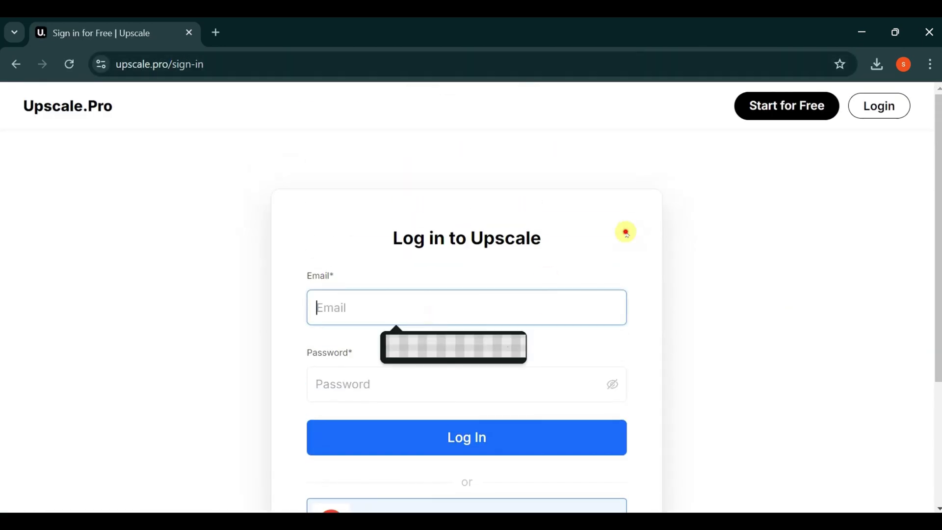
click(466, 347)
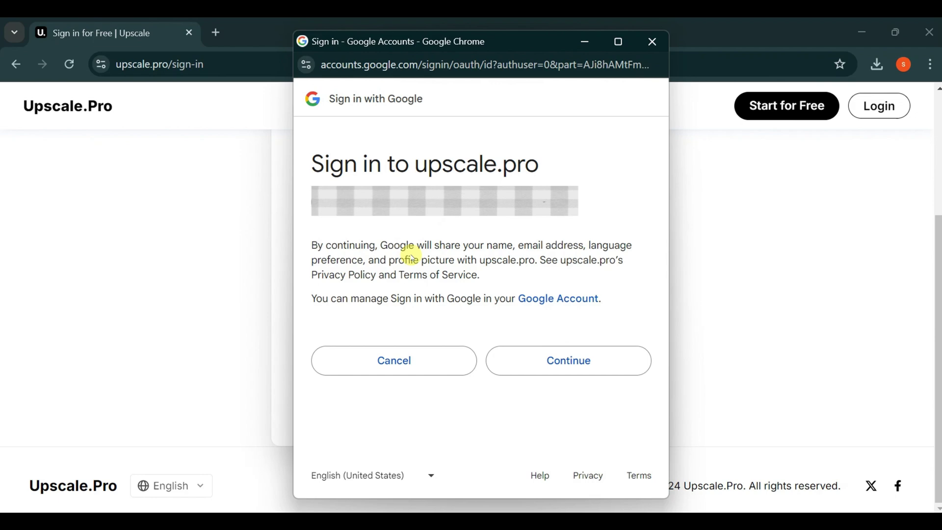
click(546, 362)
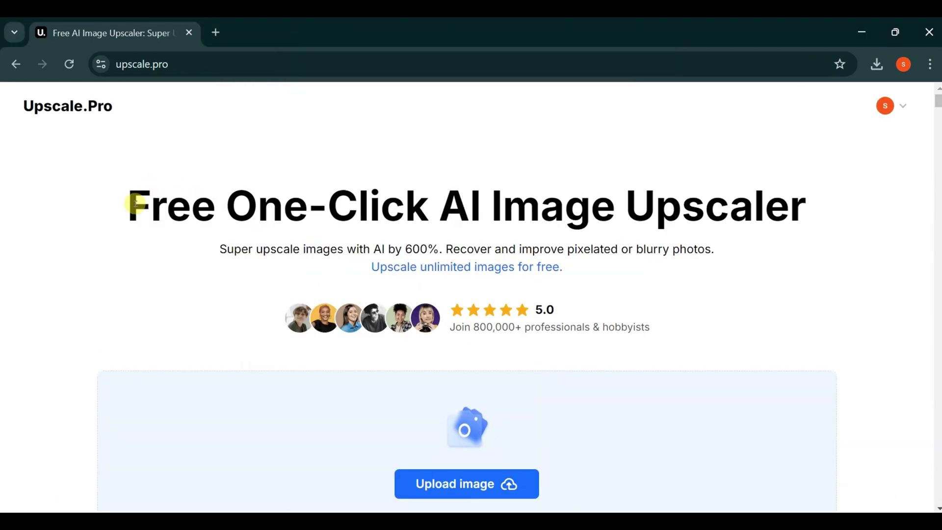
- Select the main heading text and scroll down to the AI Upscale Up to 1 Gigapixel section
drag(136, 203, 796, 203)
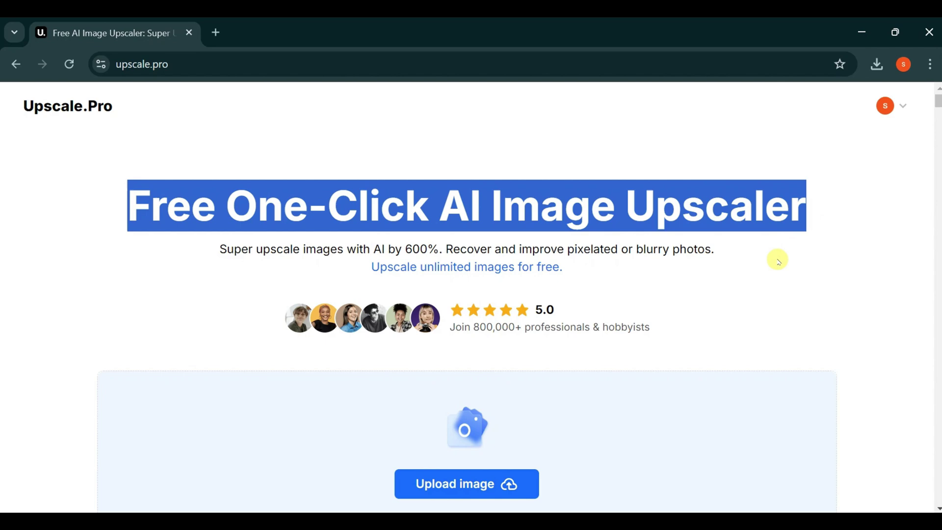
scroll(755, 283, down, 5)
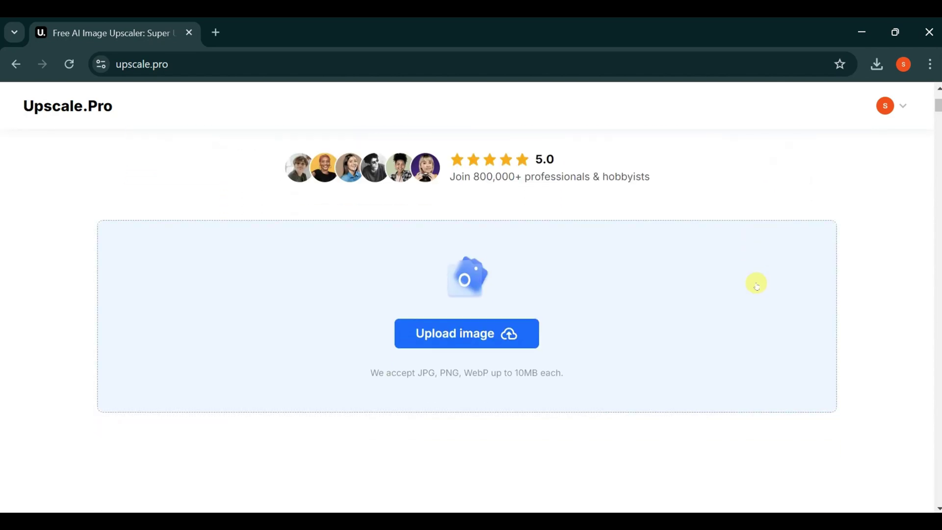
scroll(547, 312, down, 5)
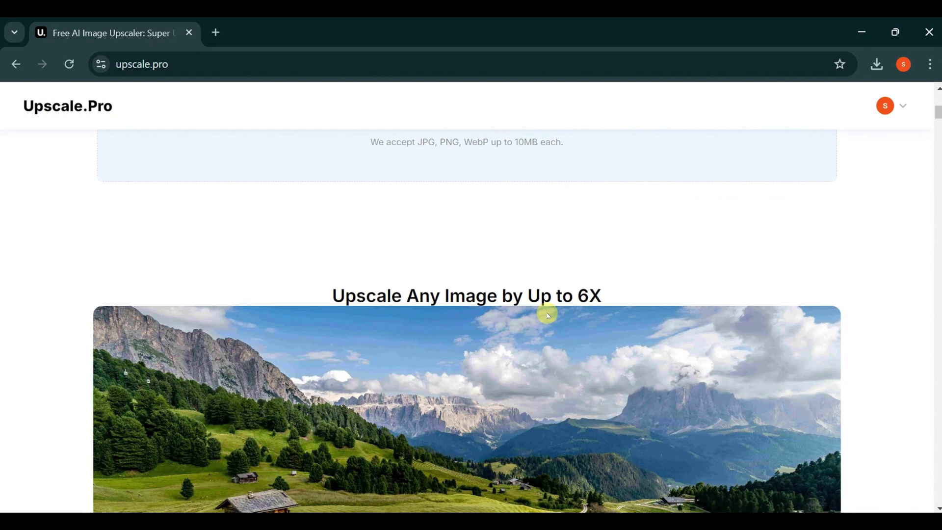
scroll(547, 315, down, 5)
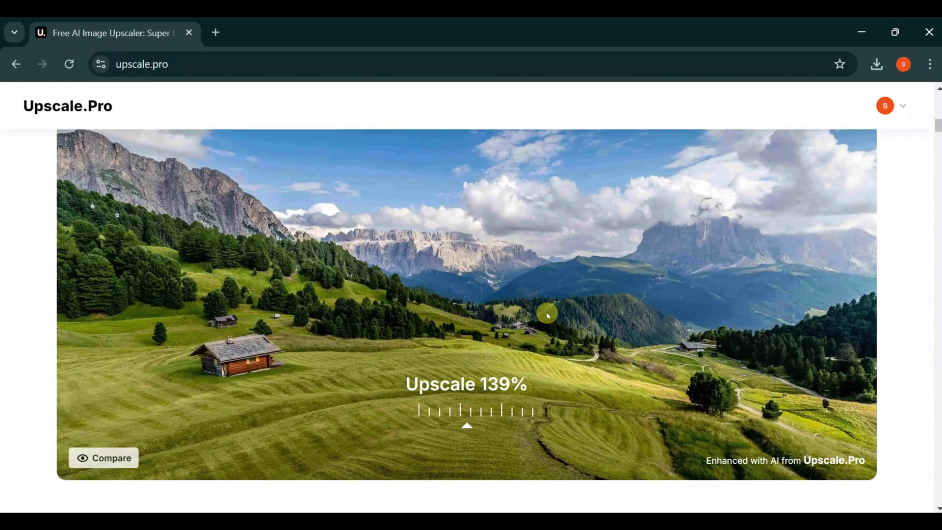
scroll(547, 314, down, 5)
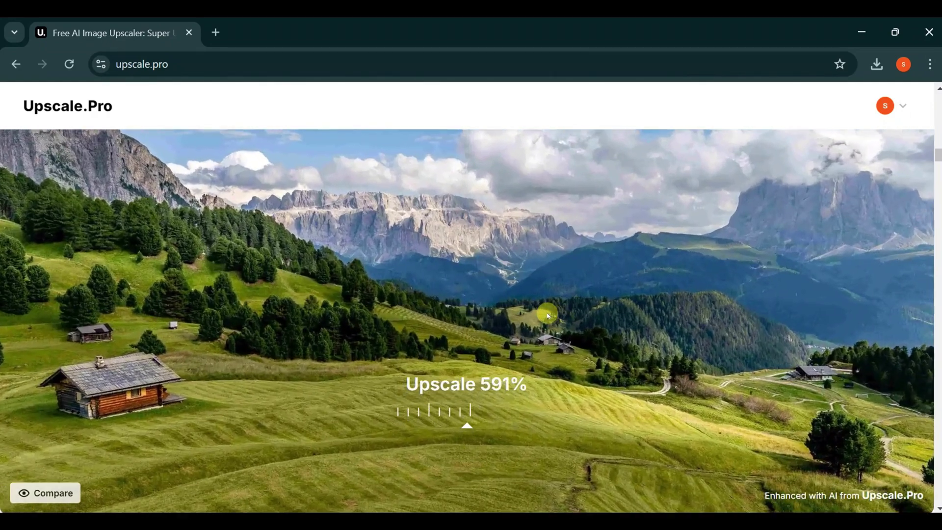
scroll(548, 315, down, 9)
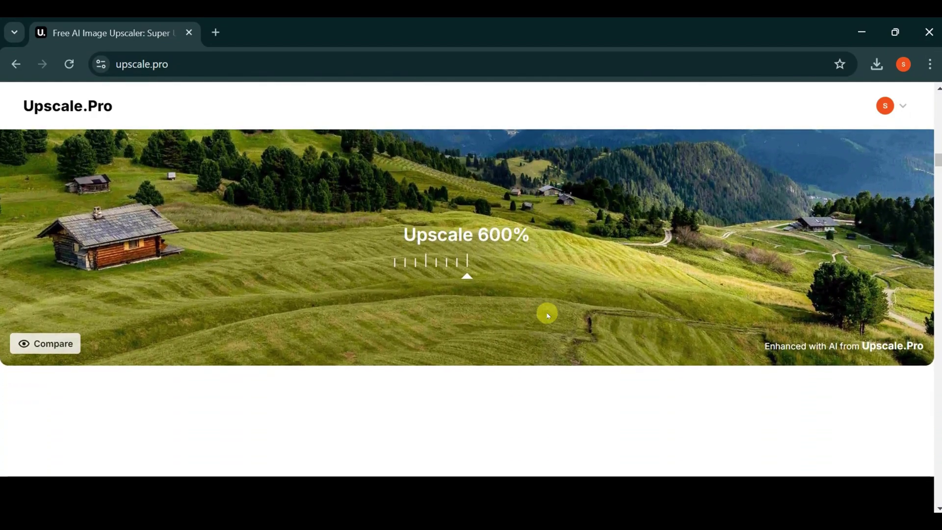
scroll(547, 314, down, 4)
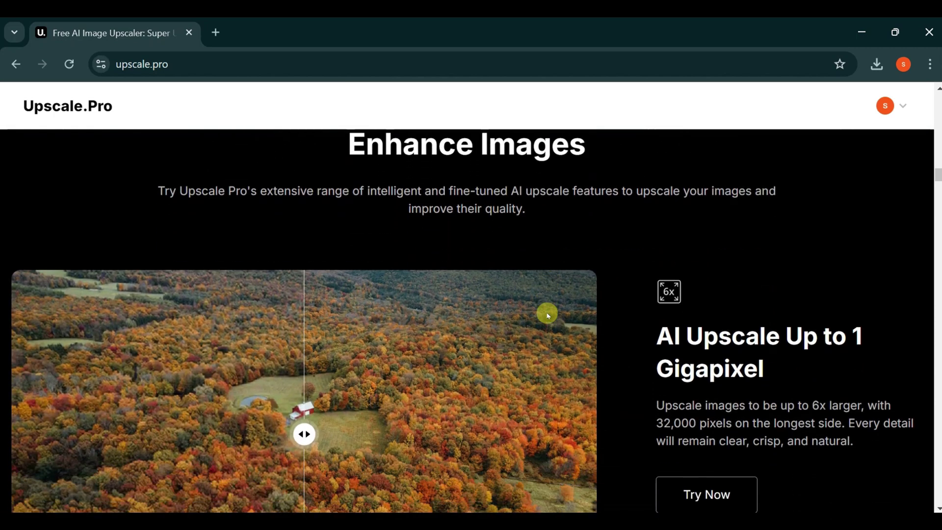
scroll(547, 314, down, 2)
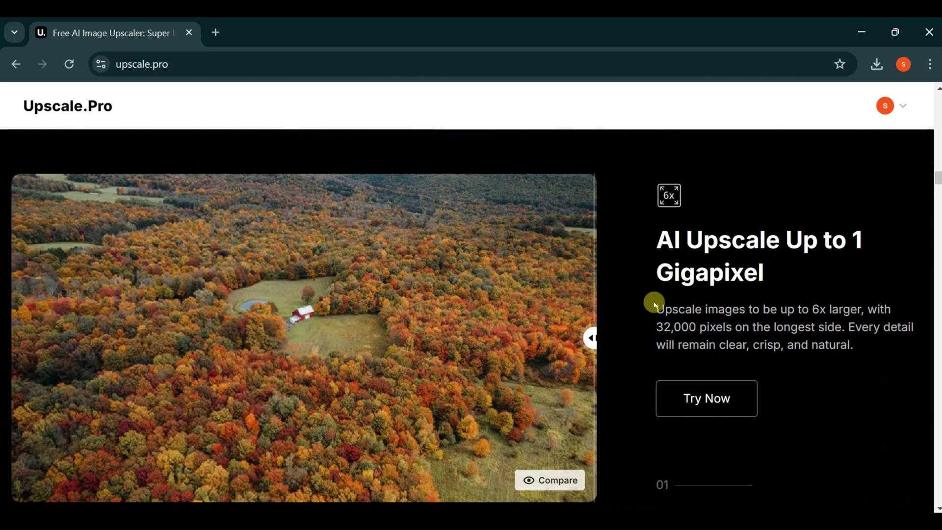
- Scroll through the capabilities showcase to slide 05, Fix Night Scene Lighting
scroll(655, 305, down, 1)
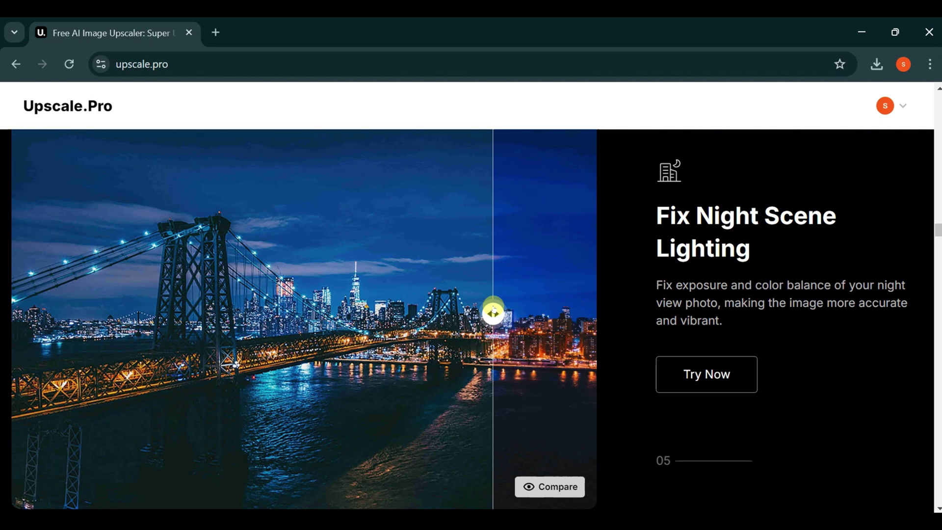
scroll(616, 417, up, 3)
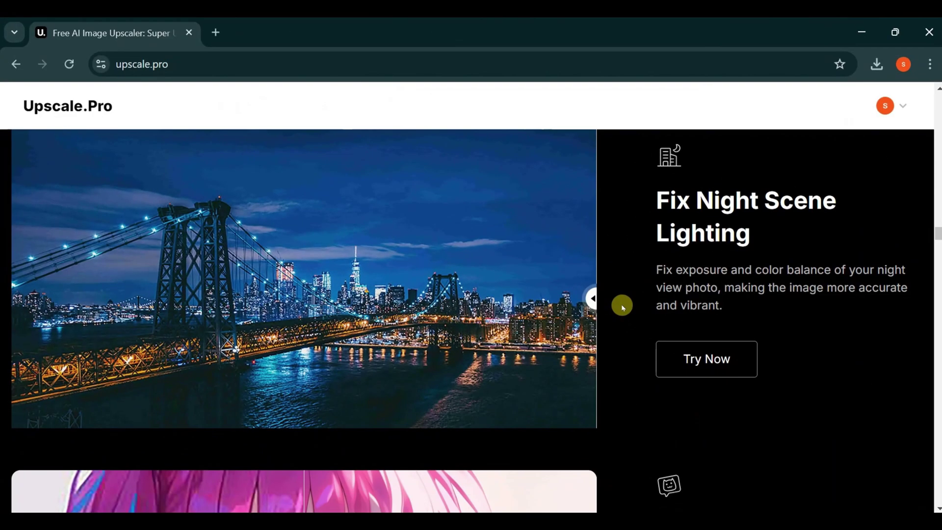
scroll(622, 306, down, 3)
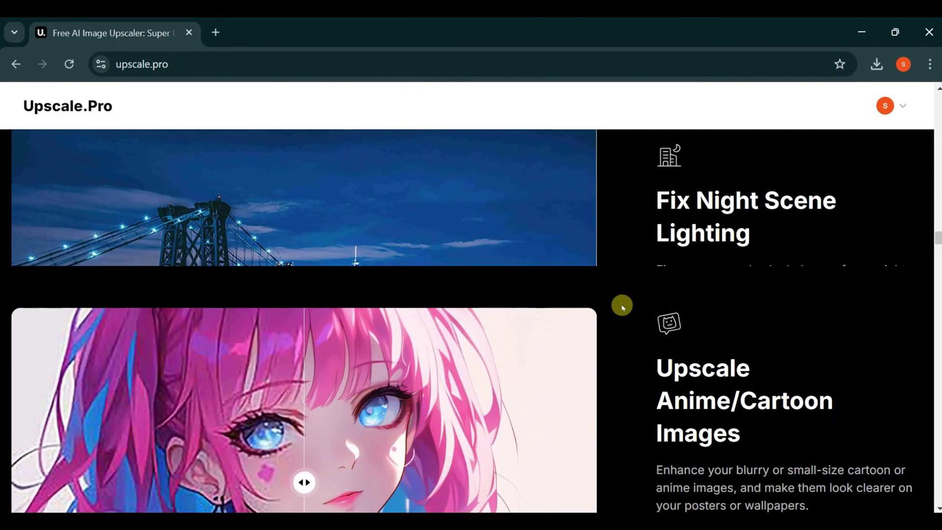
scroll(621, 306, down, 3)
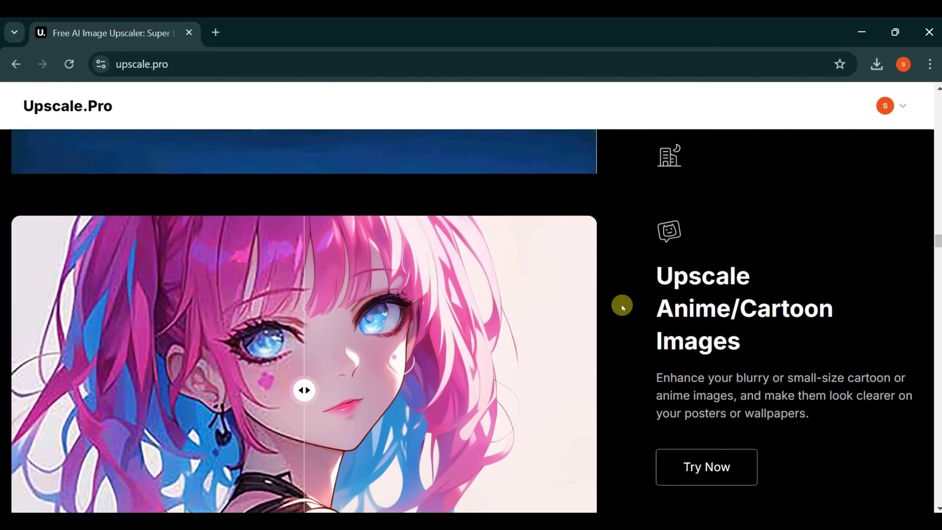
scroll(622, 306, up, 15)
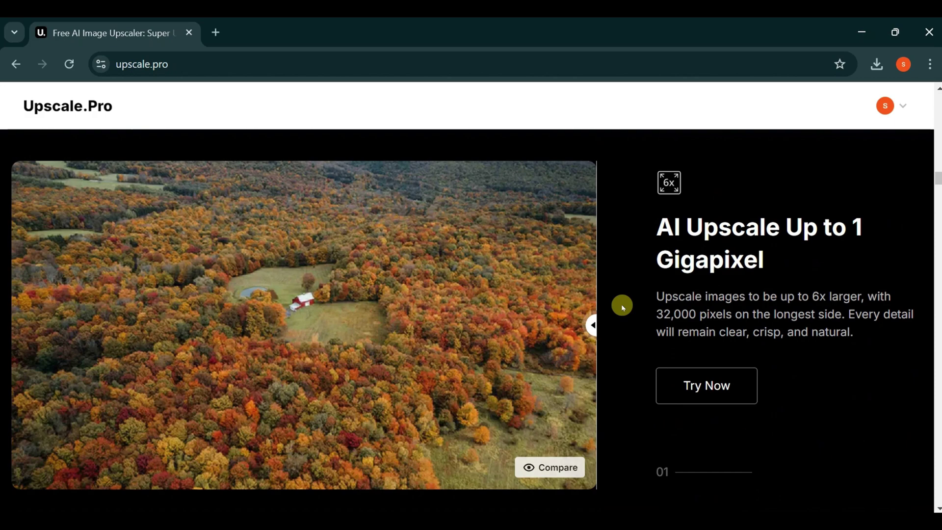
scroll(622, 306, up, 5)
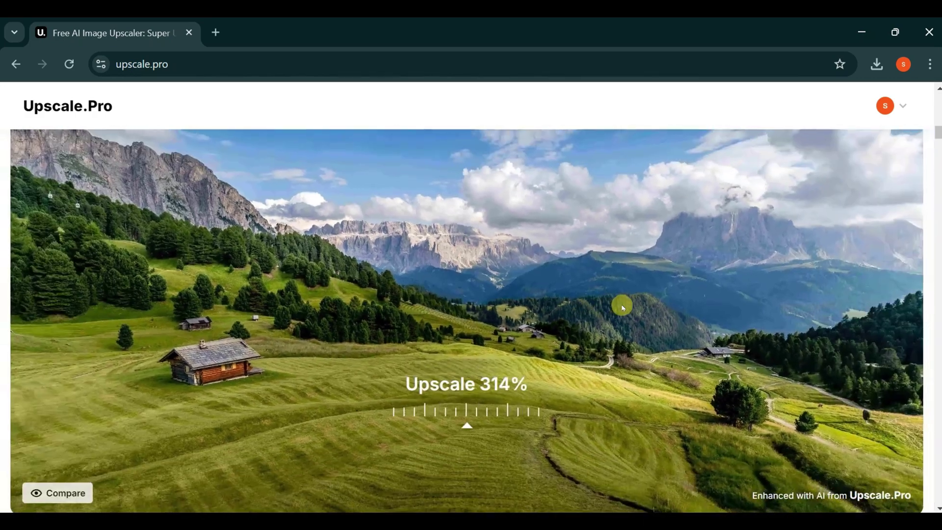
scroll(622, 306, up, 5)
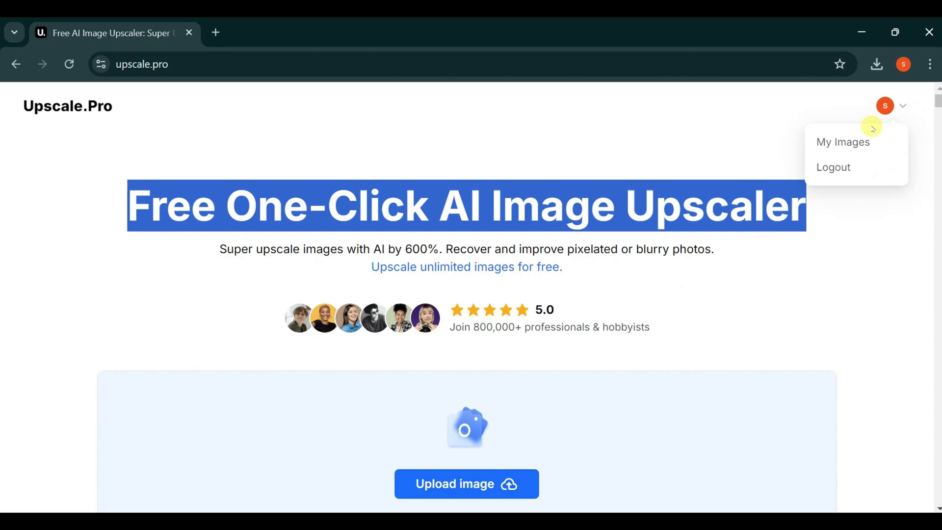
scroll(711, 373, down, 3)
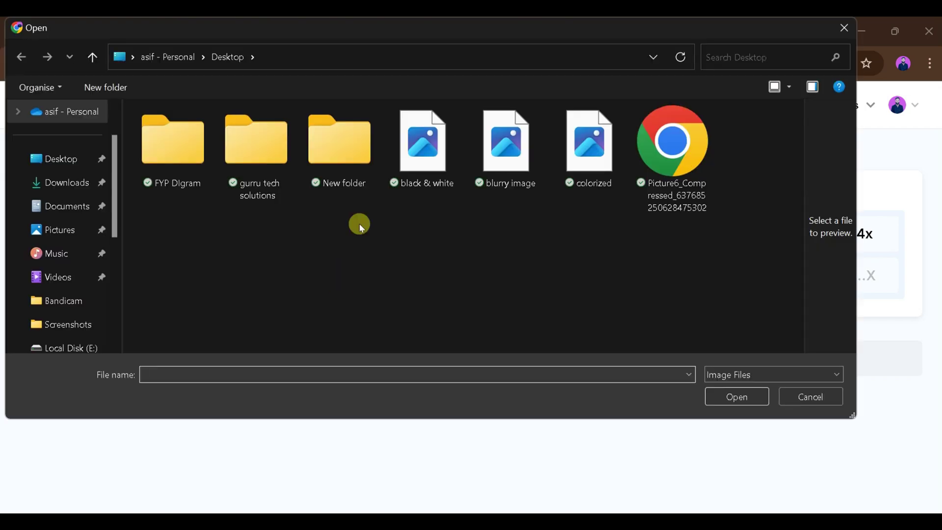
- Upload colorized.png and upscale it 8x to 8000 × 8000 px
click(568, 152)
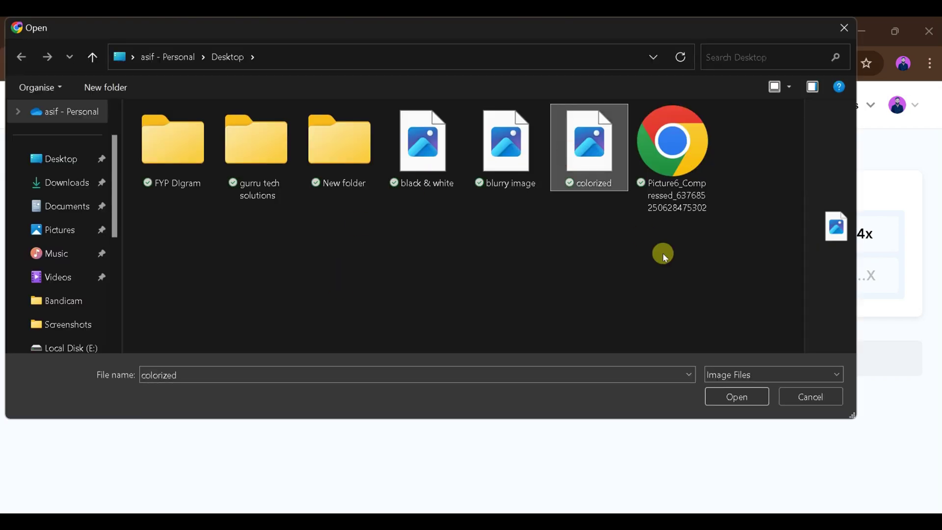
click(733, 395)
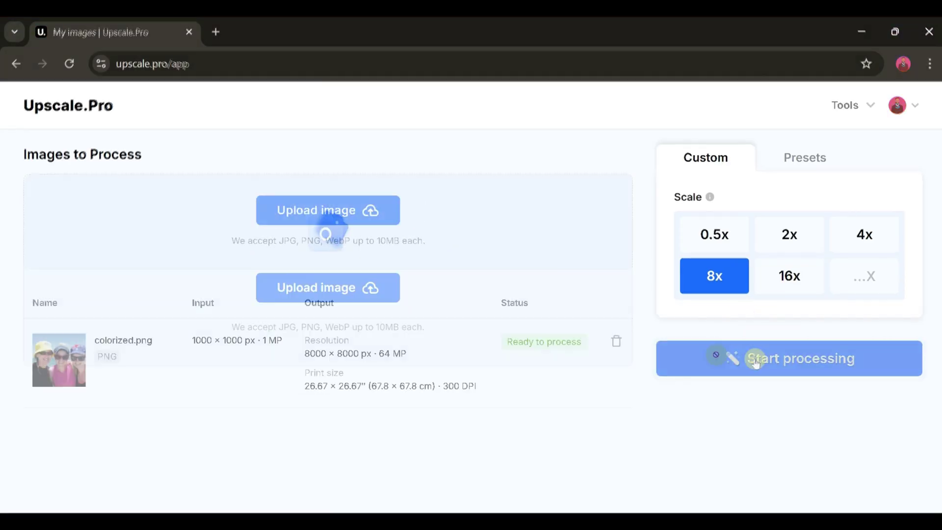
click(753, 358)
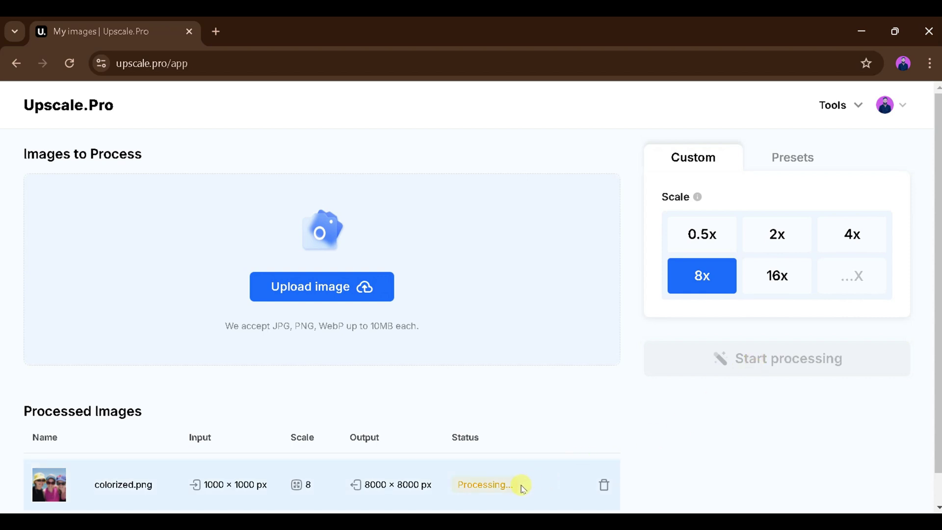
- Open the colorized photo's before/after comparison and slide to reveal more of the upscaled version
scroll(294, 457, down, 2)
click(48, 456)
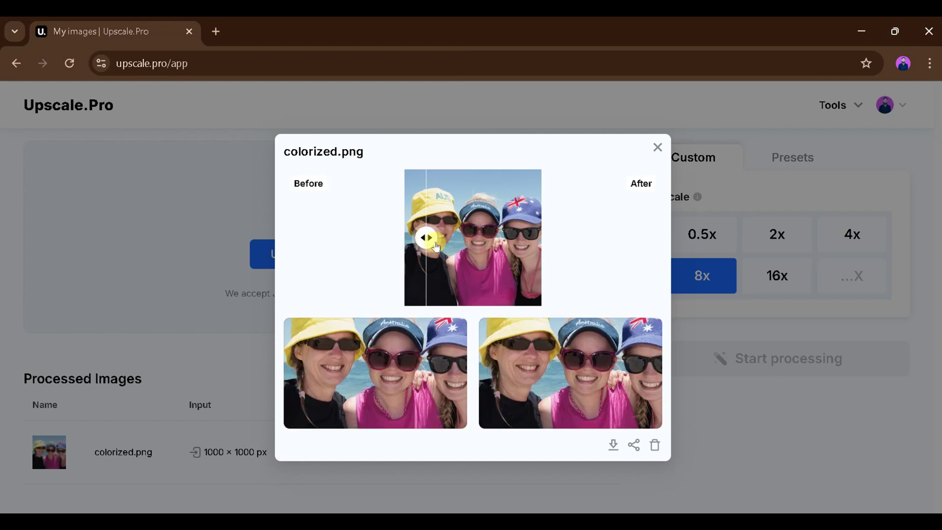
drag(476, 238, 522, 242)
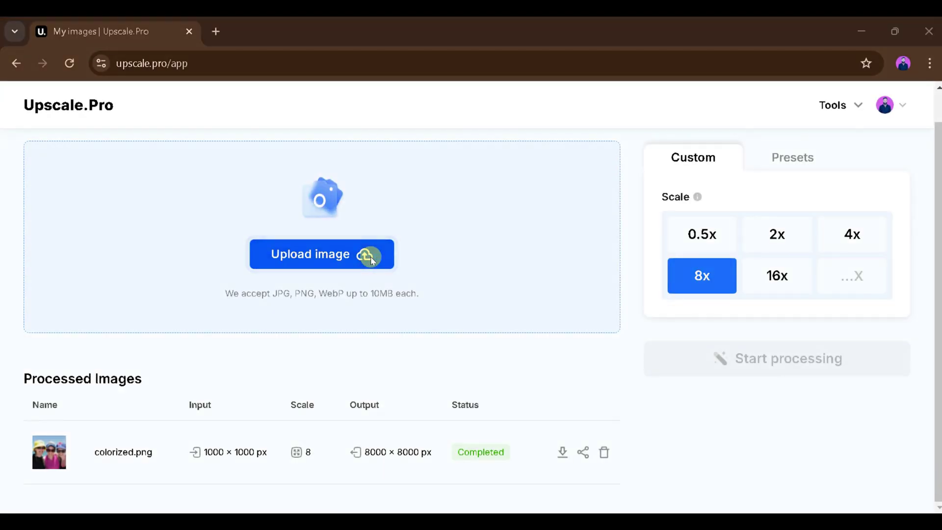
- Upload blurry image.png and upscale it 4x to 4000 × 4000 px
click(370, 257)
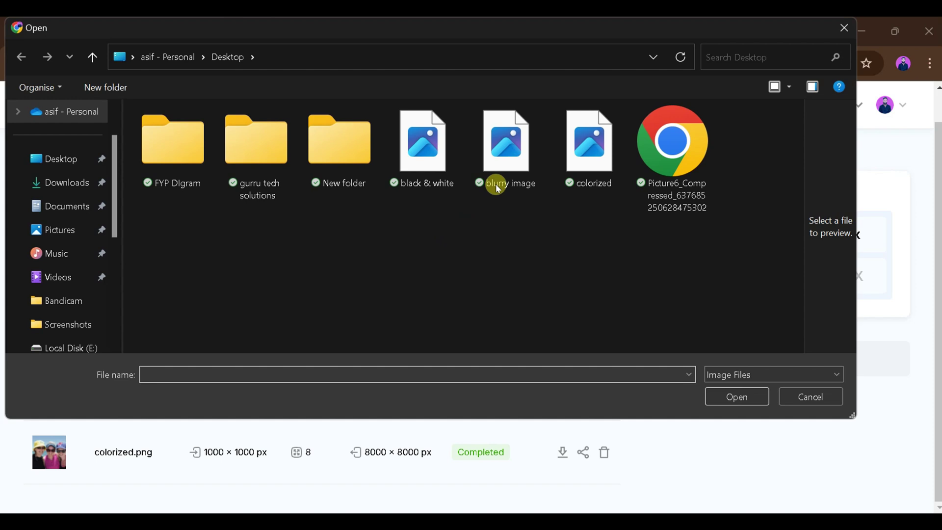
click(517, 158)
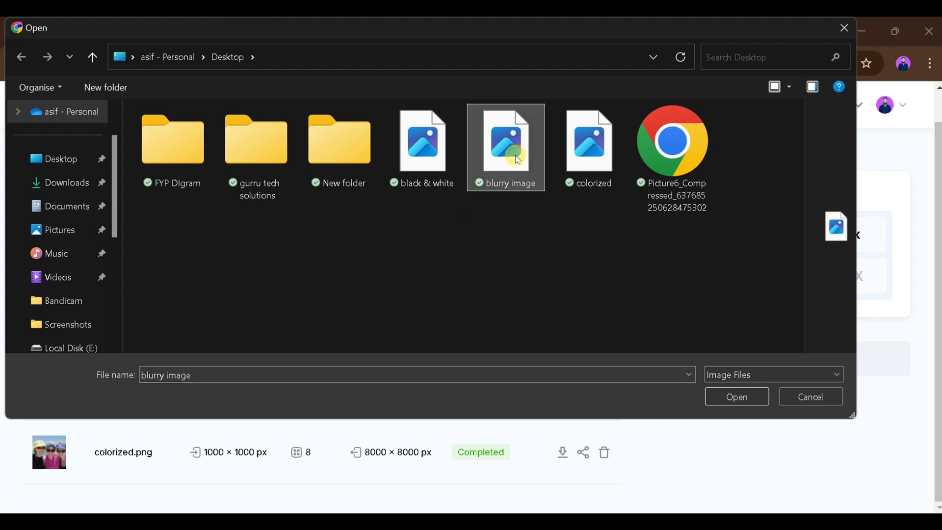
click(736, 397)
click(753, 357)
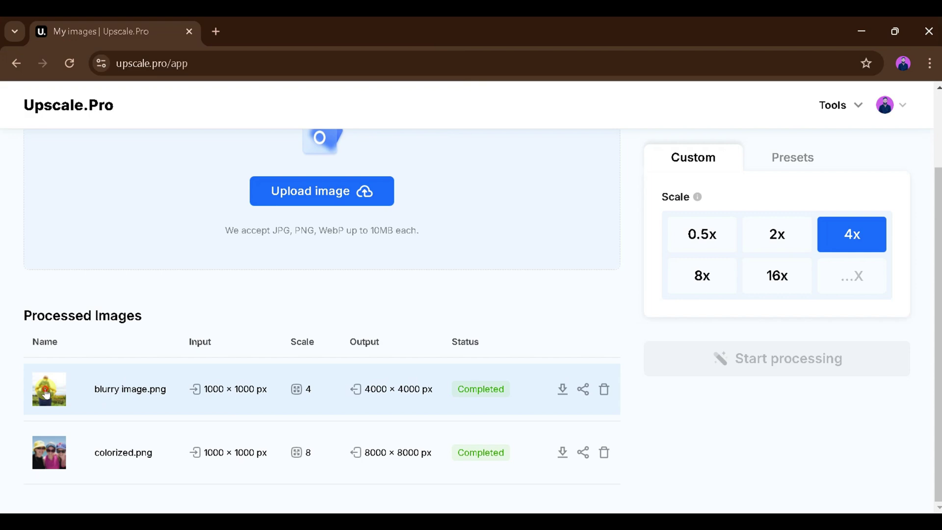
- View the blurry image's before/after comparison with the divider at mid-image, then close it
click(46, 394)
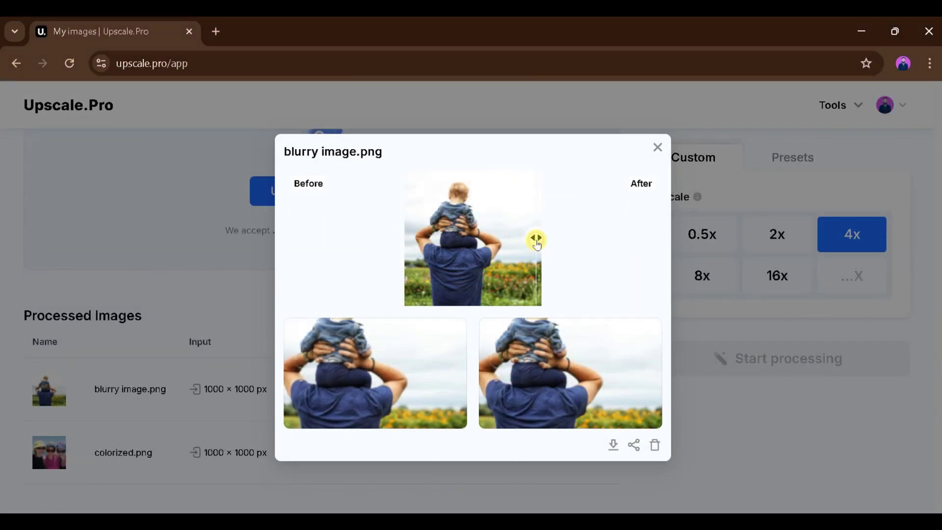
drag(536, 243, 497, 239)
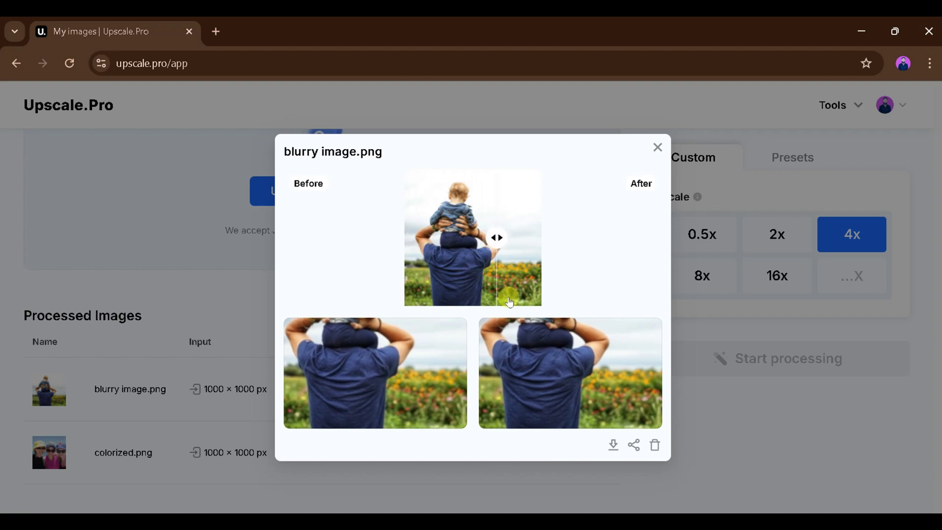
key(Escape)
- Upload black & white.png and try a poster-size output preset
click(371, 190)
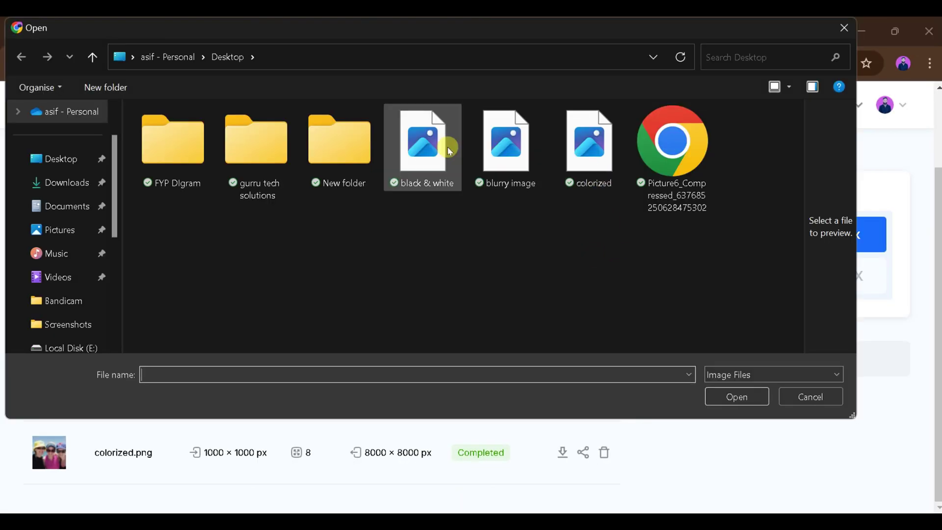
click(736, 396)
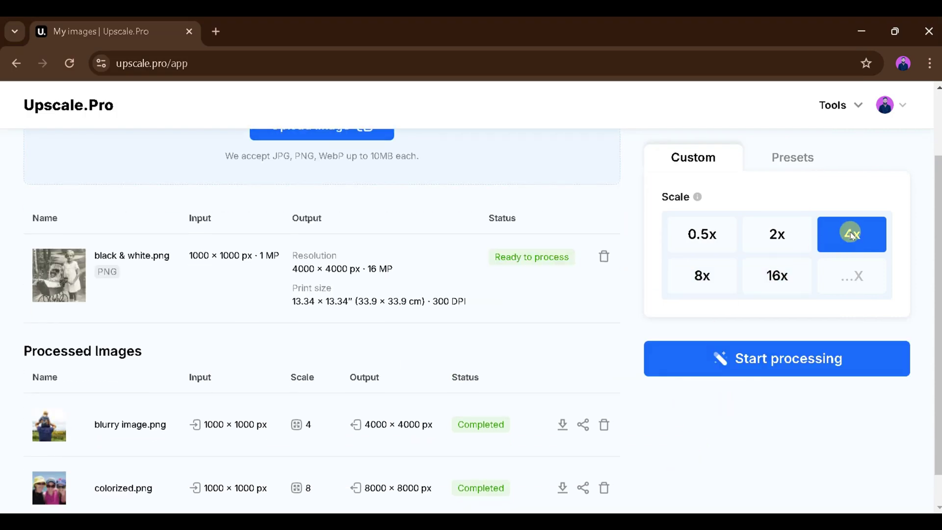
click(799, 166)
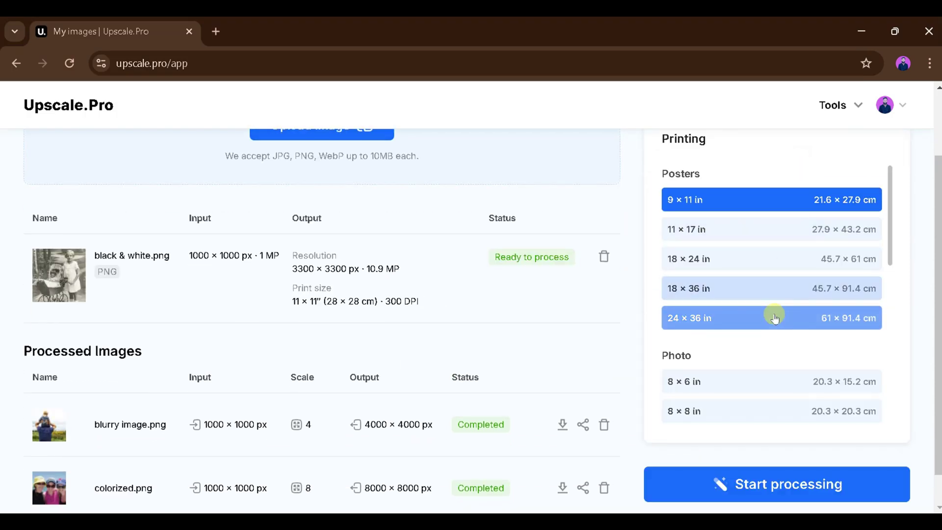
click(734, 226)
scroll(734, 224, down, 2)
scroll(733, 225, up, 4)
- Return to the Custom 4x scale and start upscaling the black & white photo
click(709, 167)
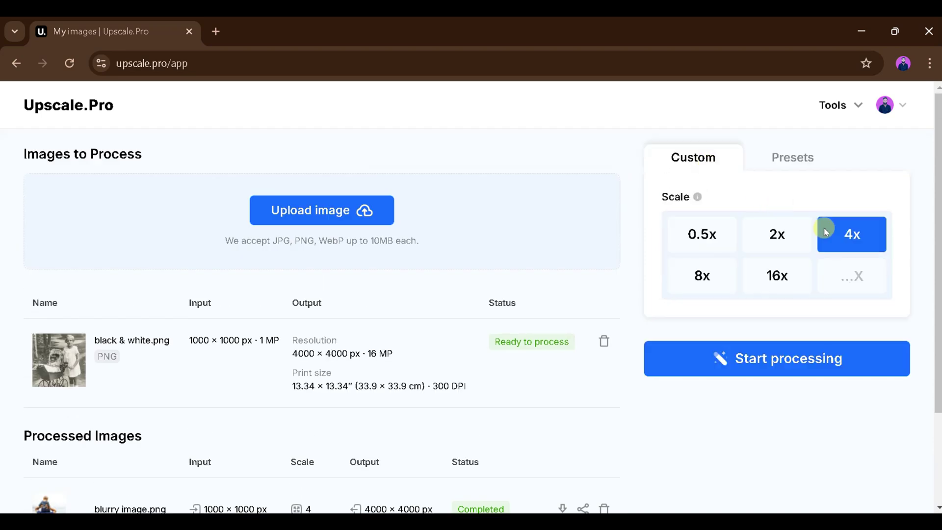
click(761, 357)
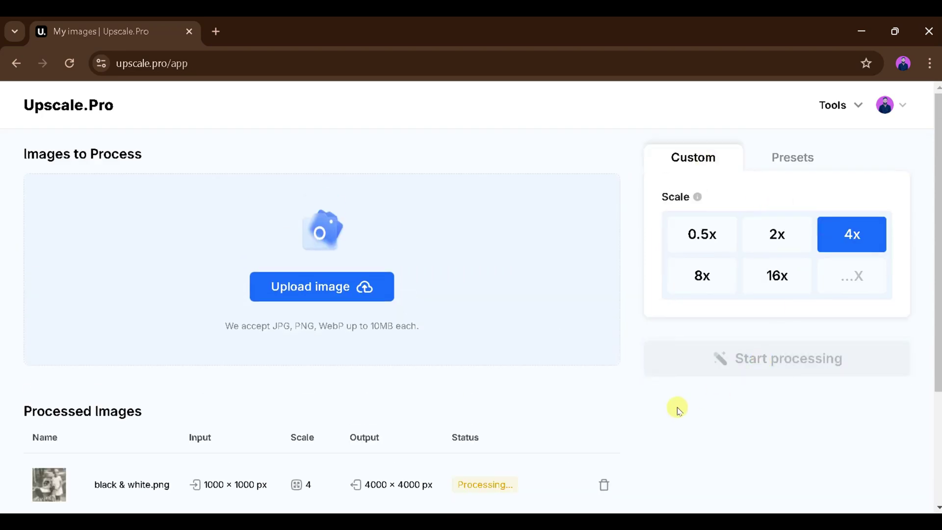
scroll(626, 457, down, 1)
- Open the black & white photo's before/after preview from Processed Images
click(53, 405)
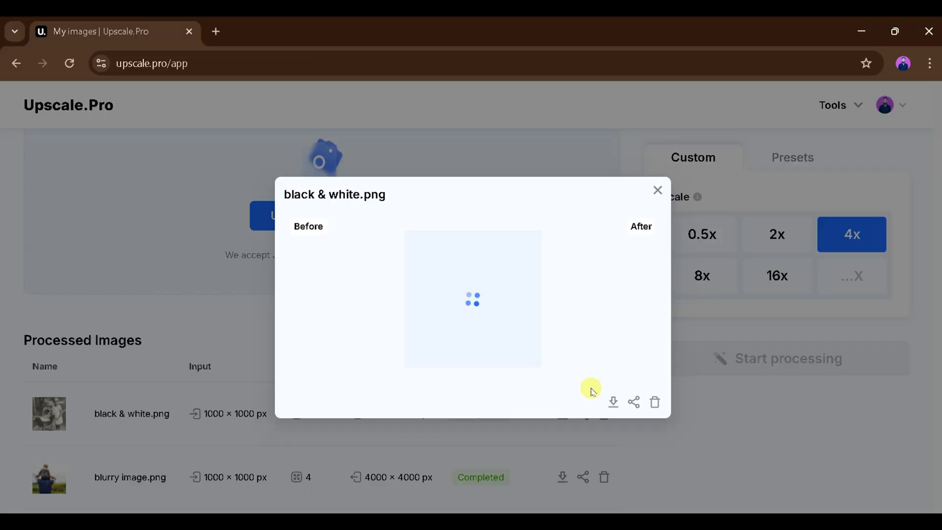